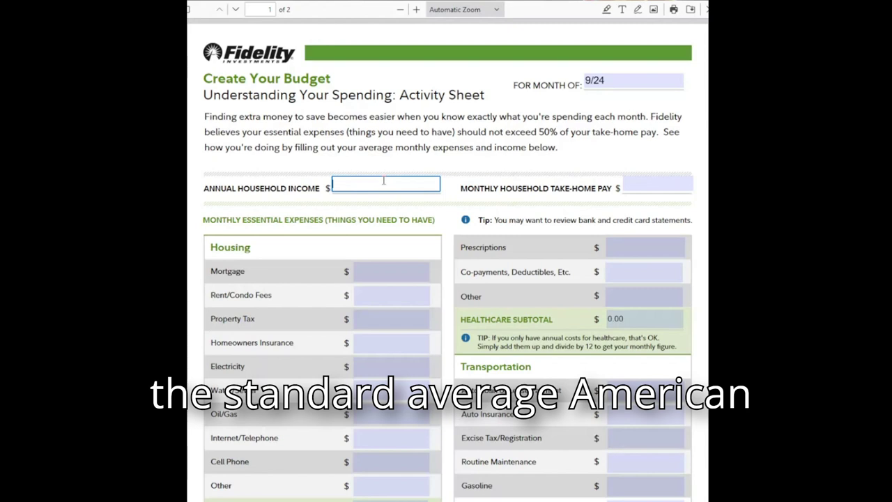
- Enter 70,000 as annual household income and 3,791.67 as monthly take-home pay
{"action": "type", "text": "7"}
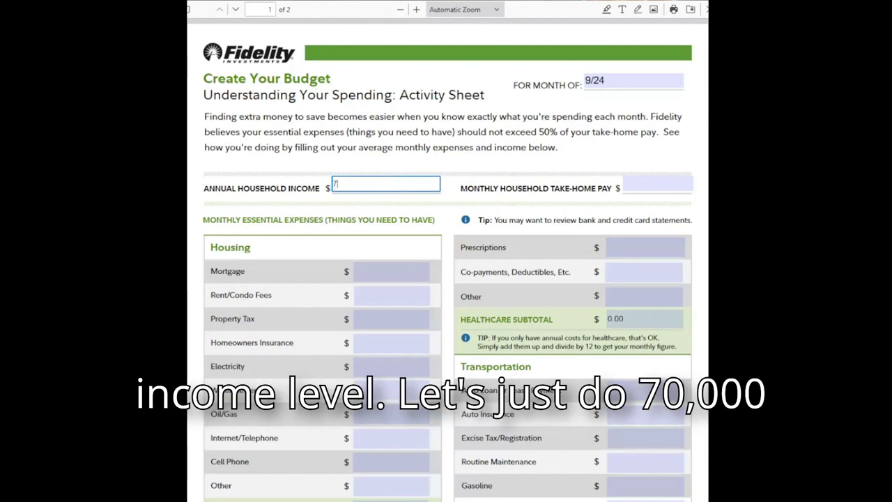
{"action": "type", "text": "0,000"}
{"action": "left_click", "coordinate": [632, 185]}
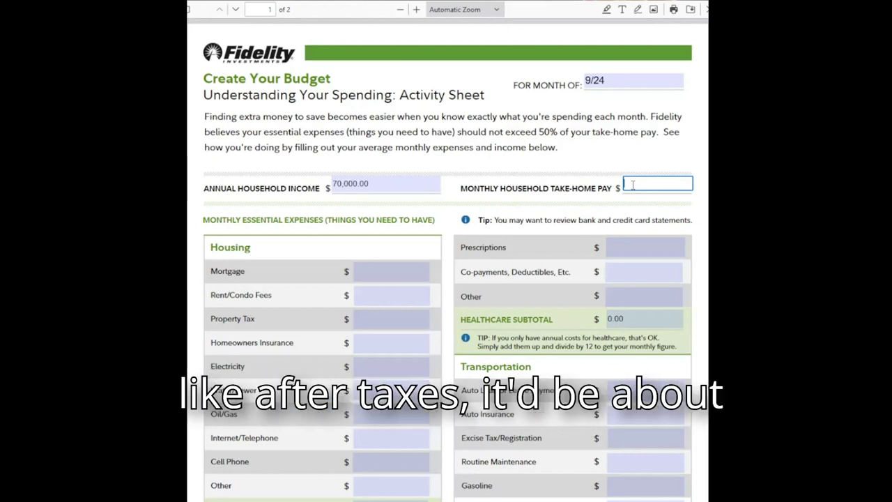
{"action": "type", "text": "3"}
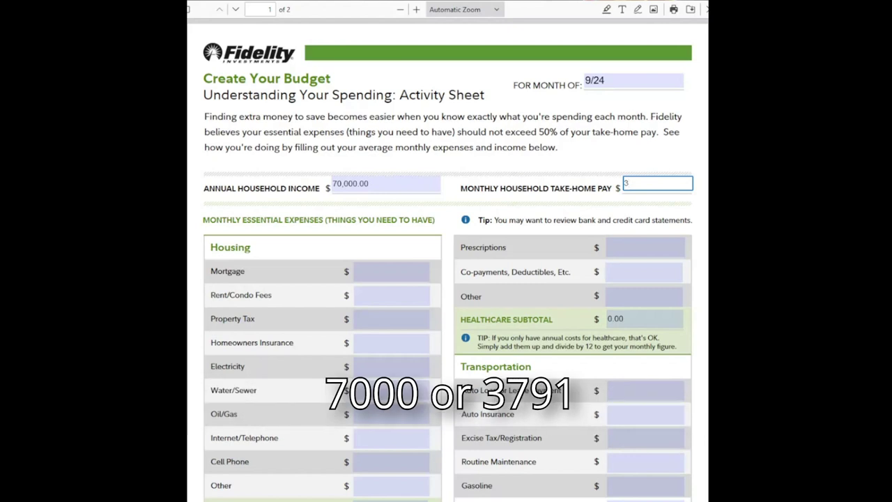
{"action": "type", "text": "791.67"}
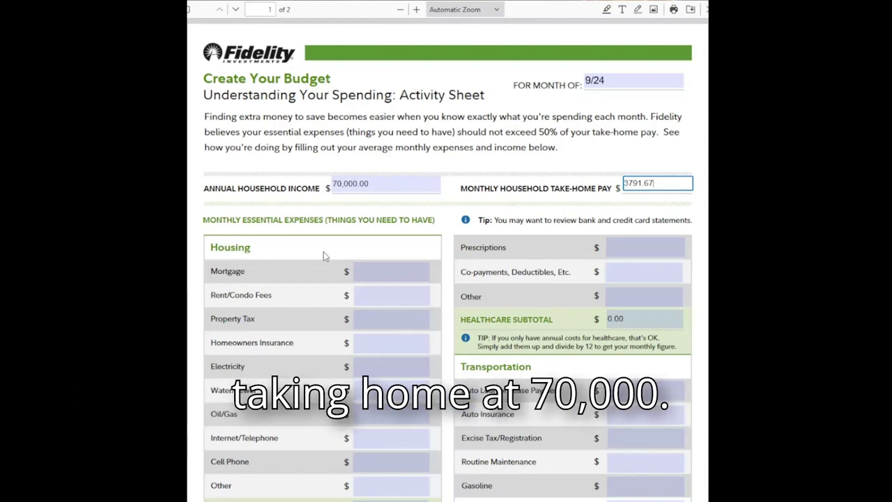
{"action": "key", "text": "Tab"}
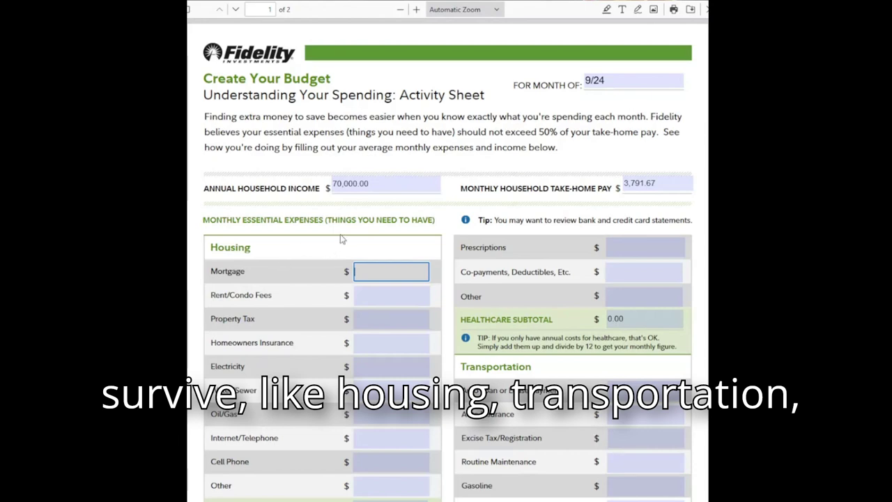
- Review the housing expenses (1,000.00 mortgage to 70.00 cell phone) and select the housing Other field
{"action": "scroll", "coordinate": [341, 239], "scroll_direction": "down", "scroll_amount": 10}
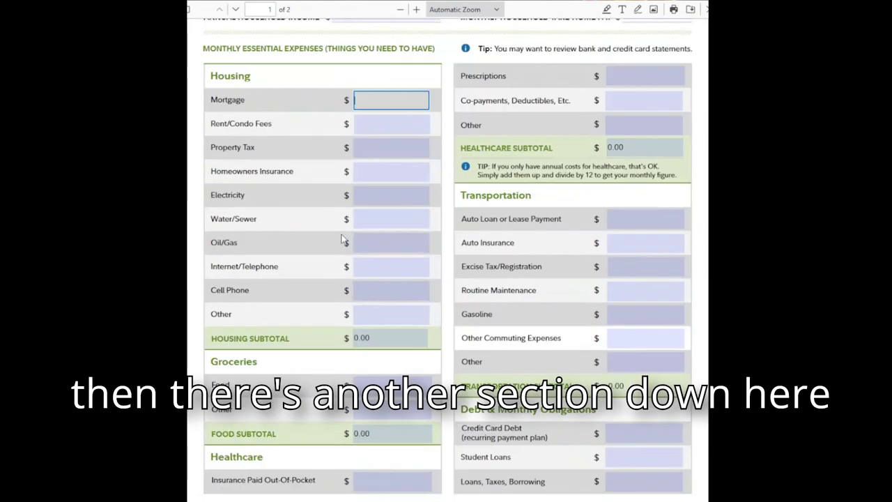
{"action": "scroll", "coordinate": [343, 414], "scroll_direction": "down", "scroll_amount": 3}
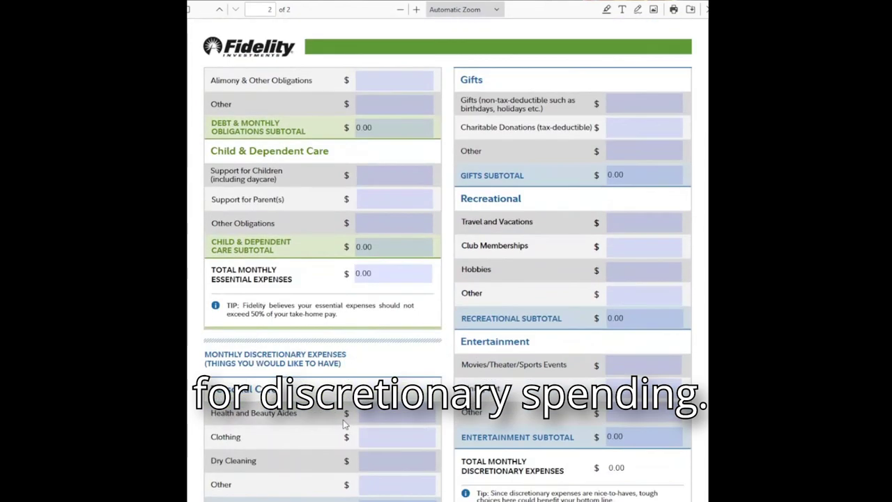
{"action": "scroll", "coordinate": [302, 364], "scroll_direction": "up", "scroll_amount": 14}
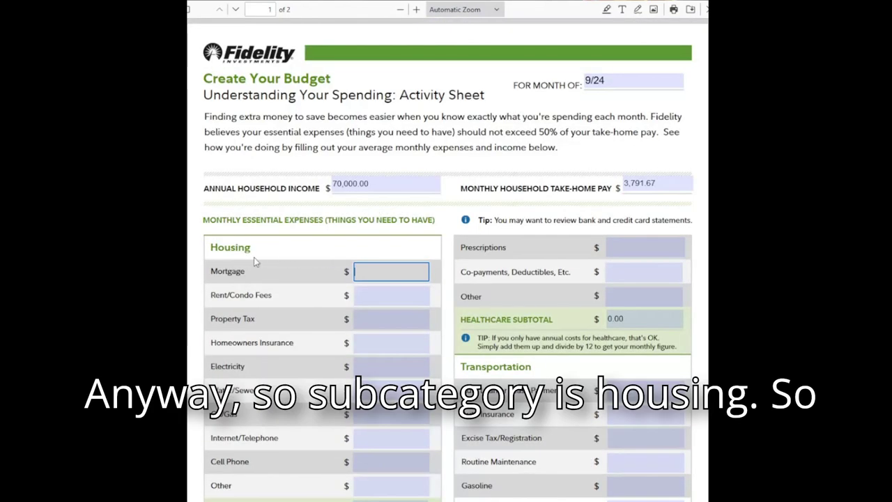
{"action": "scroll", "coordinate": [267, 244], "scroll_direction": "down", "scroll_amount": 2}
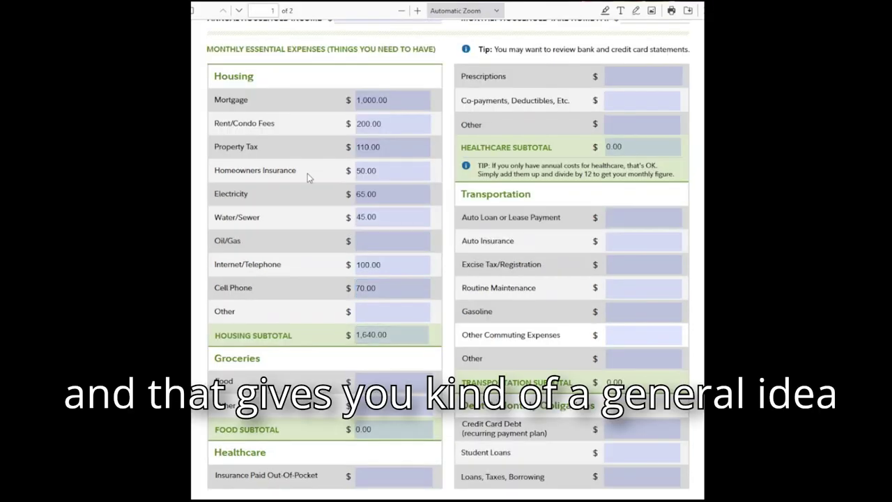
{"action": "left_click", "coordinate": [382, 307]}
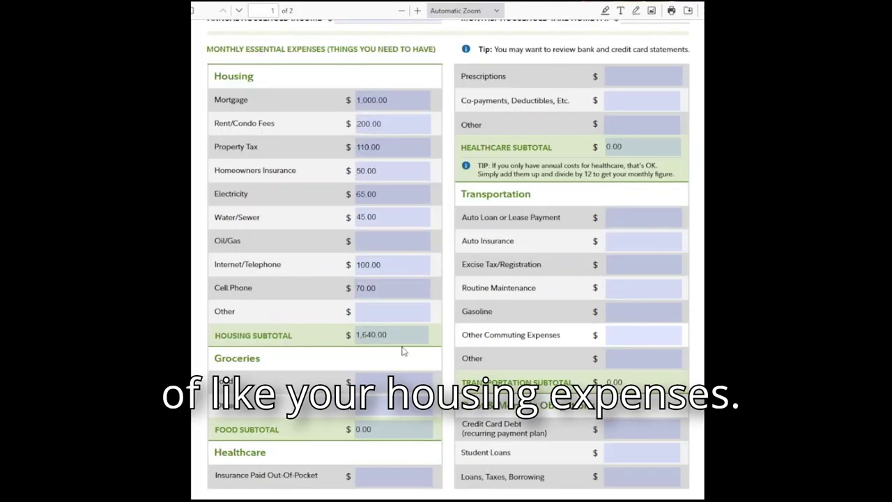
- Enter 600 for groceries Food, then select the Insurance Paid Out-Of-Pocket field
{"action": "scroll", "coordinate": [408, 349], "scroll_direction": "down", "scroll_amount": 2}
{"action": "left_click", "coordinate": [421, 326]}
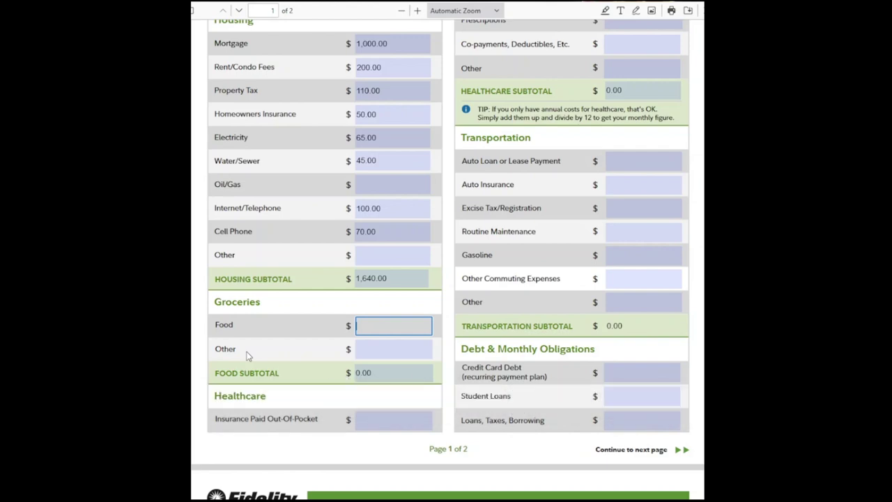
{"action": "type", "text": "600"}
{"action": "left_click", "coordinate": [449, 378]}
{"action": "scroll", "coordinate": [450, 378], "scroll_direction": "down", "scroll_amount": 3}
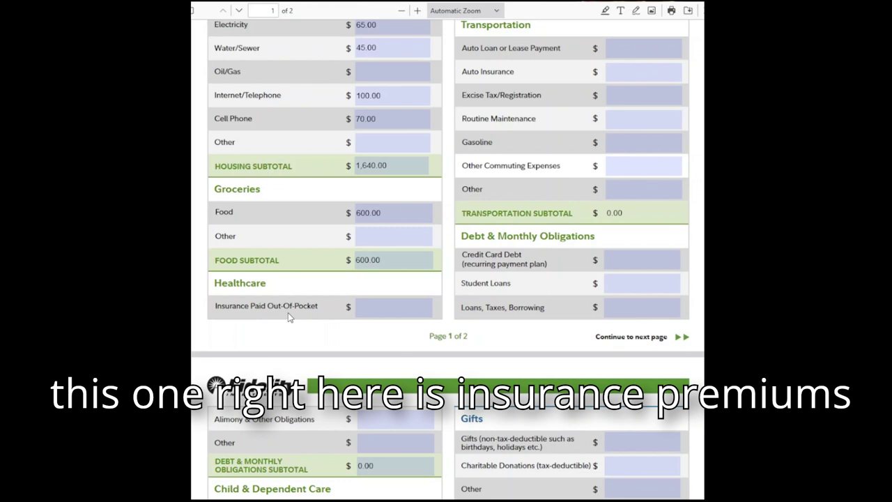
{"action": "left_click", "coordinate": [363, 312]}
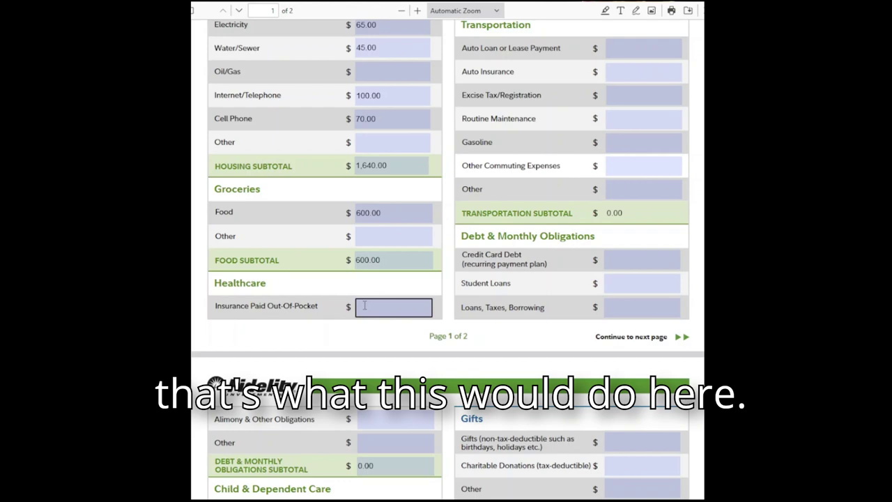
- Enter 125 for Prescriptions and 110 for Co-payments, making a 235.00 healthcare subtotal
{"action": "key", "text": "Tab"}
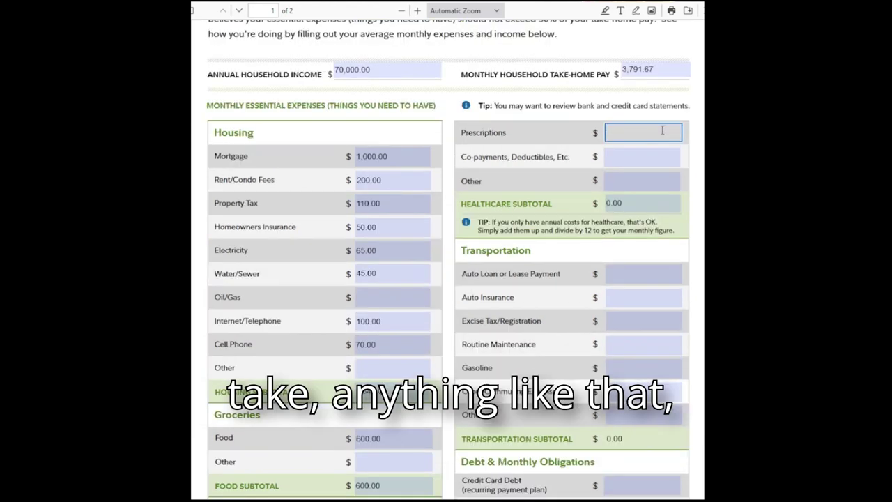
{"action": "type", "text": "125"}
{"action": "key", "text": "Tab"}
{"action": "type", "text": "110"}
{"action": "left_click", "coordinate": [641, 203]}
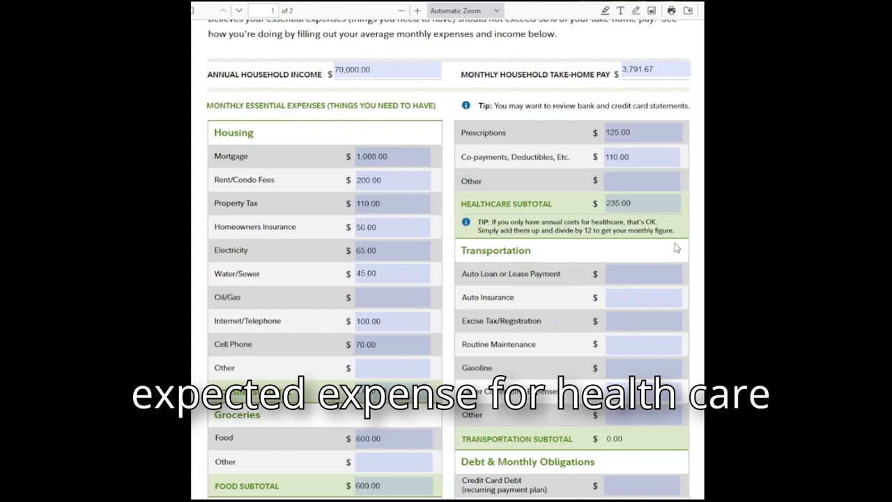
{"action": "scroll", "coordinate": [676, 248], "scroll_direction": "down", "scroll_amount": 3}
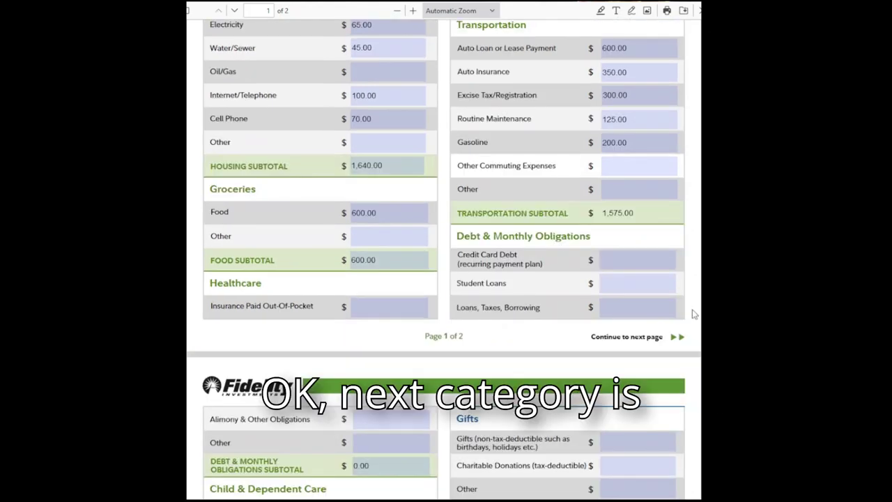
- Enter 125 credit card debt and 550 student loans, then select the Child & Dependent Care fields
{"action": "left_click", "coordinate": [655, 261]}
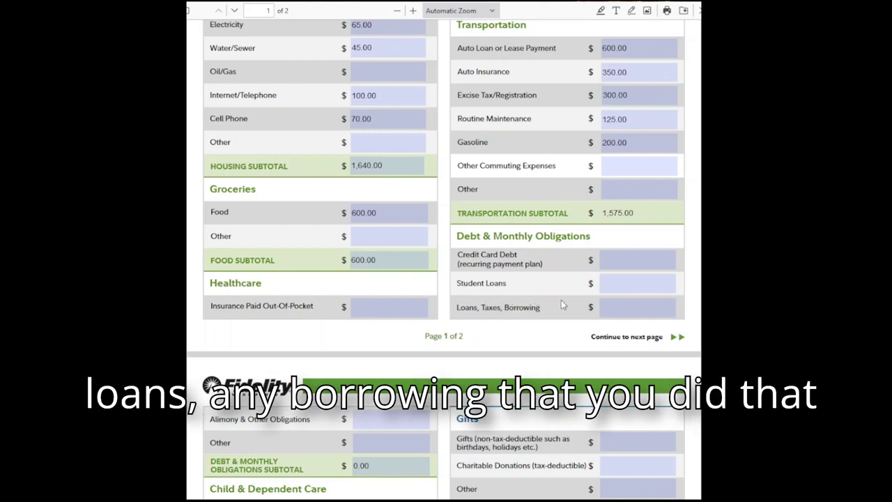
{"action": "scroll", "coordinate": [584, 300], "scroll_direction": "down", "scroll_amount": 2}
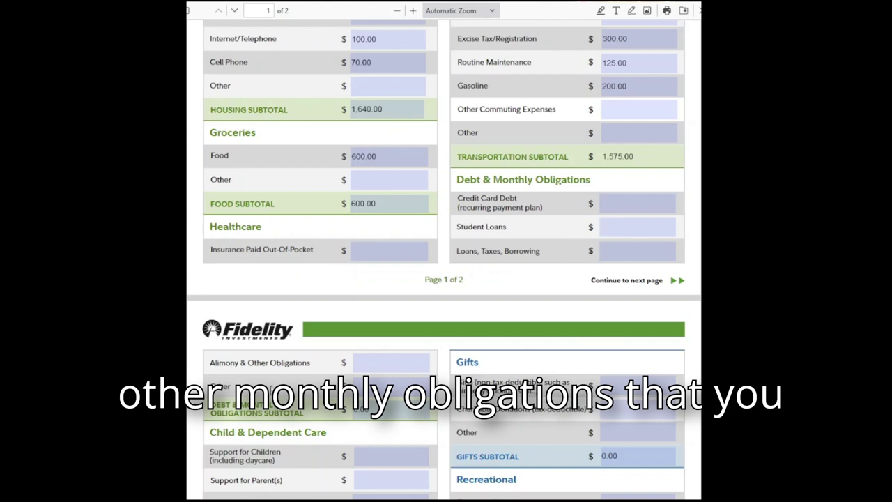
{"action": "left_click", "coordinate": [645, 204]}
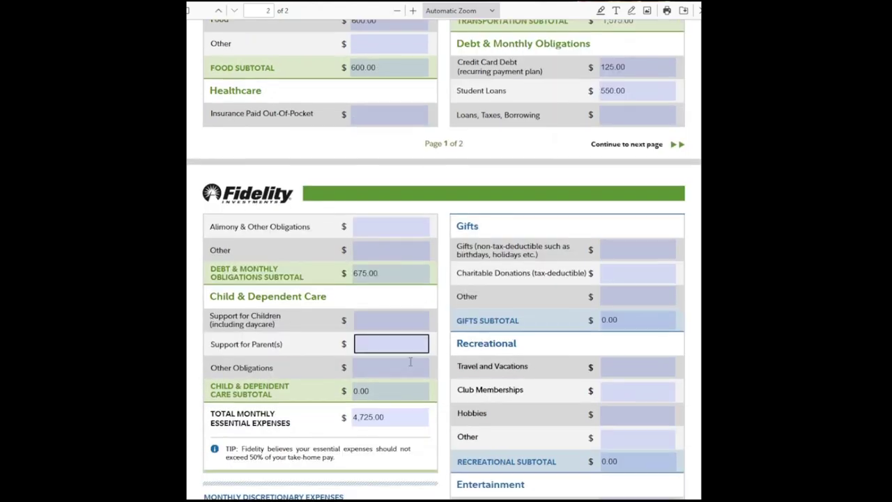
{"action": "scroll", "coordinate": [439, 324], "scroll_direction": "down", "scroll_amount": 1}
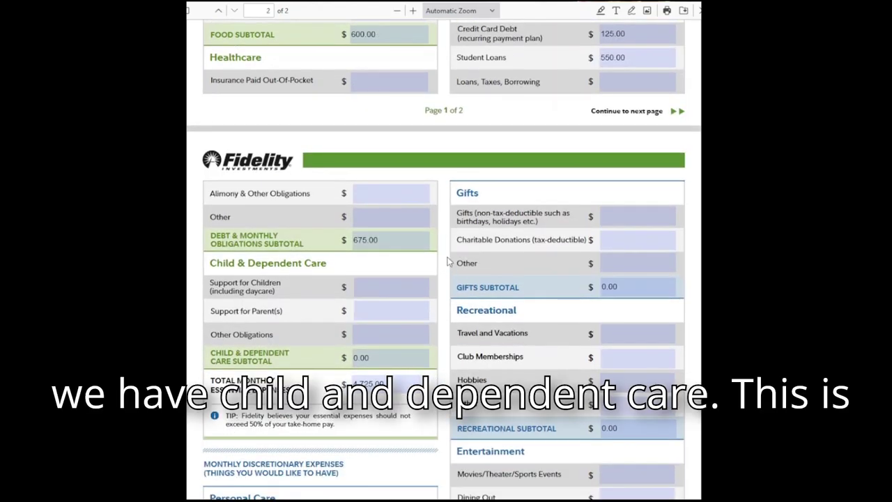
{"action": "left_click", "coordinate": [384, 285]}
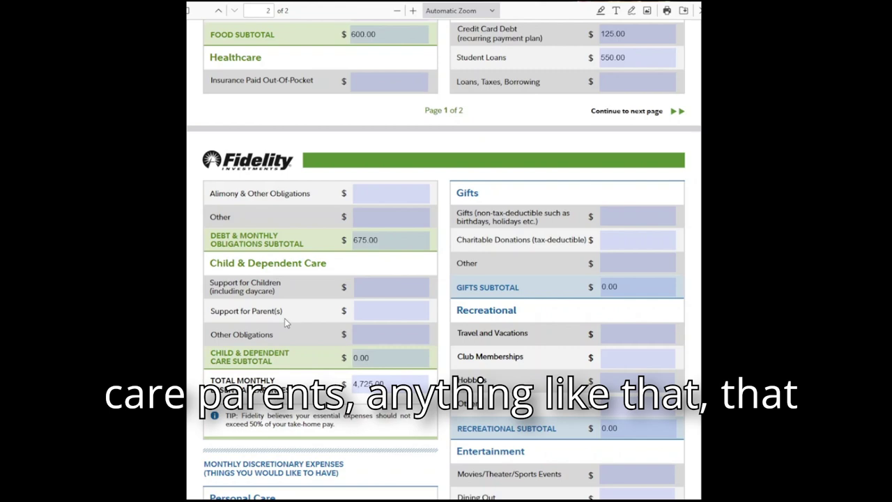
{"action": "left_click", "coordinate": [386, 309]}
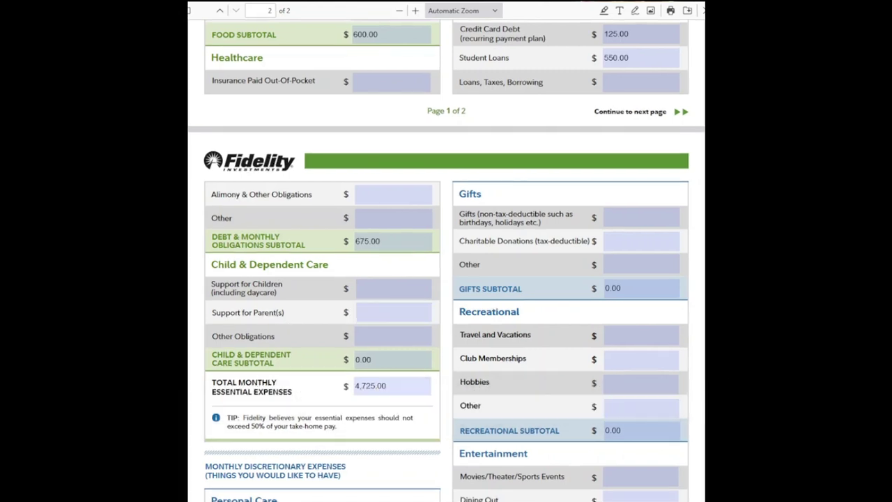
- Scroll to Monthly Discretionary Expenses and start on the Health and Beauty Aides field
{"action": "scroll", "coordinate": [446, 258], "scroll_direction": "down", "scroll_amount": 5}
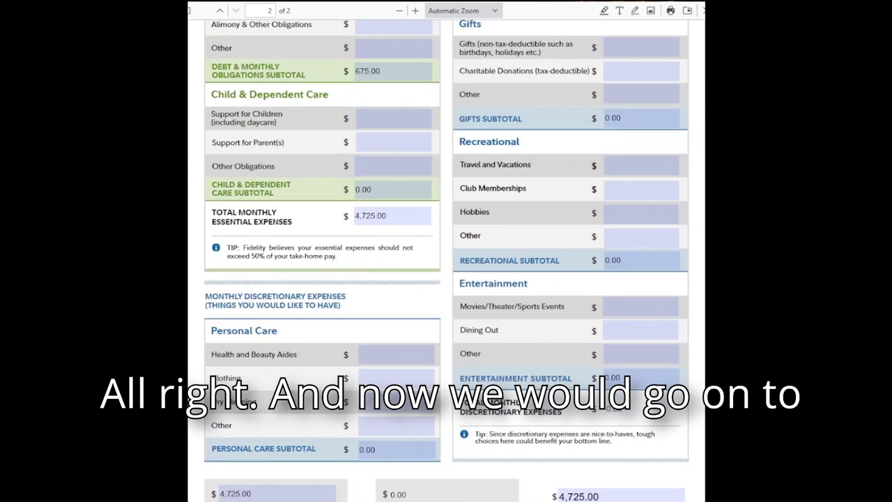
{"action": "scroll", "coordinate": [446, 257], "scroll_direction": "down", "scroll_amount": 2}
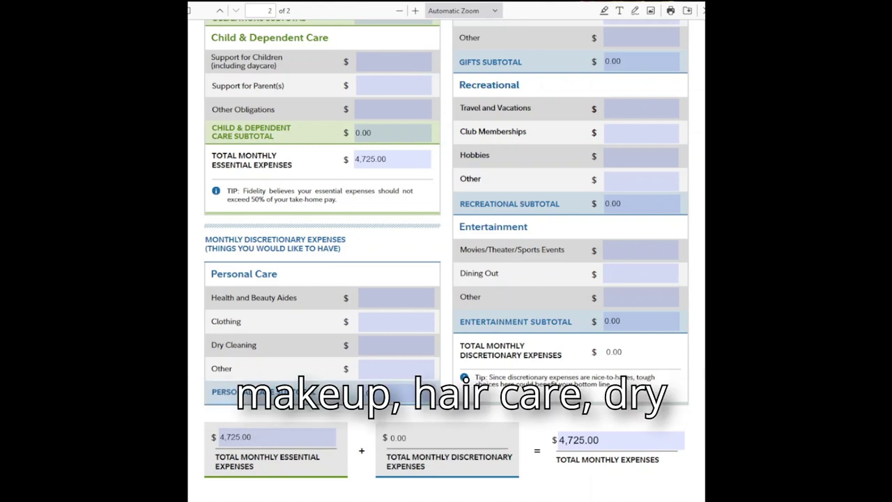
{"action": "left_click", "coordinate": [395, 298]}
{"action": "key", "text": "Tab"}
{"action": "key", "text": "Tab"}
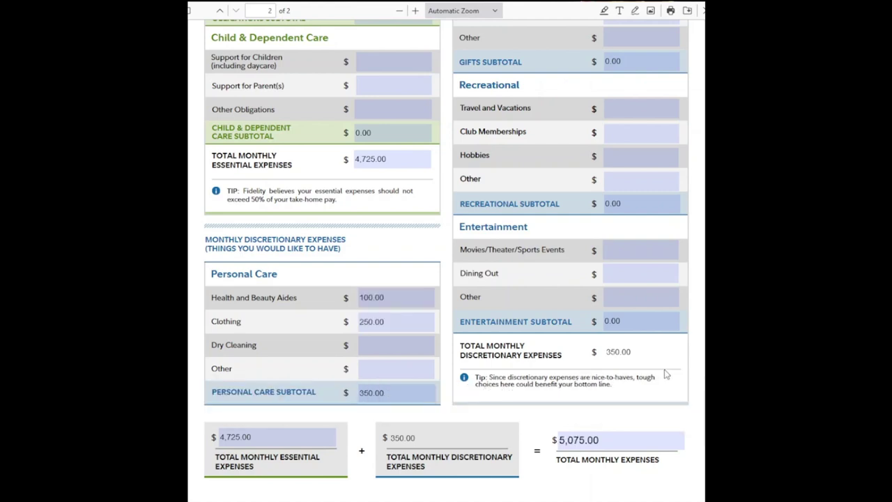
- Finish the Travel and Vacations amount, making recreational 200.00, and select Movies/Theater/Sports Events
{"action": "scroll", "coordinate": [663, 357], "scroll_direction": "up", "scroll_amount": 3}
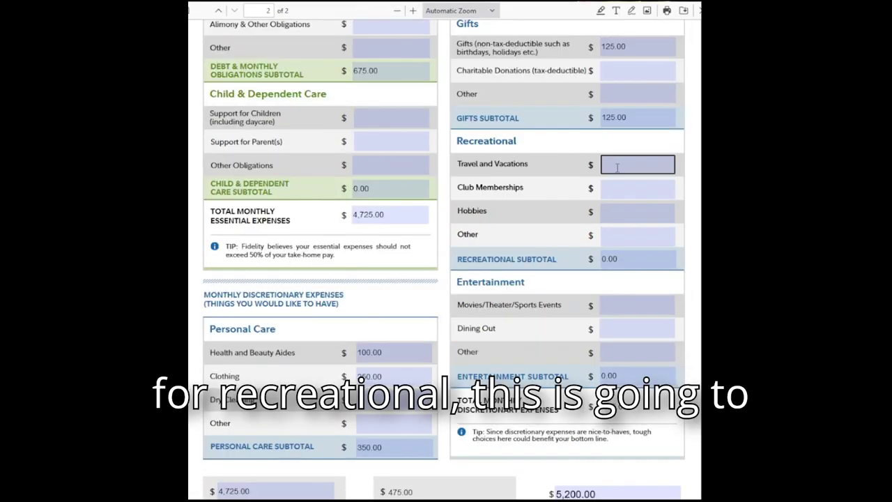
{"action": "left_click", "coordinate": [581, 215]}
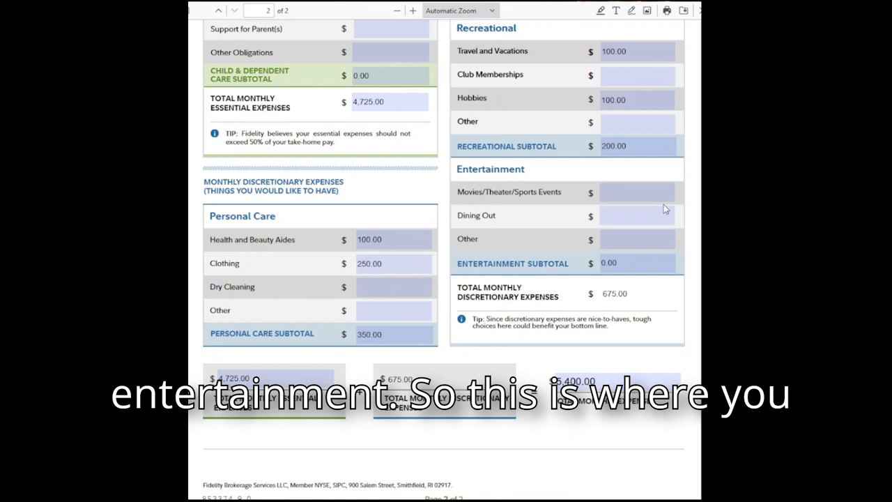
{"action": "left_click", "coordinate": [663, 198]}
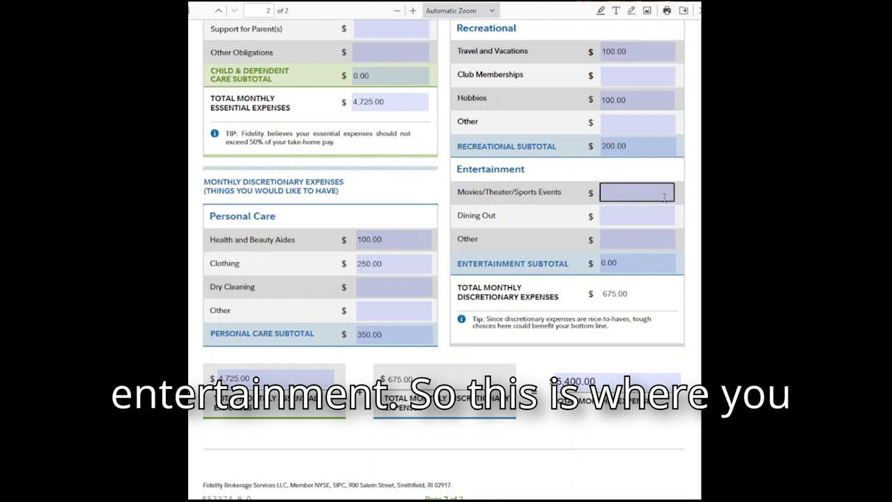